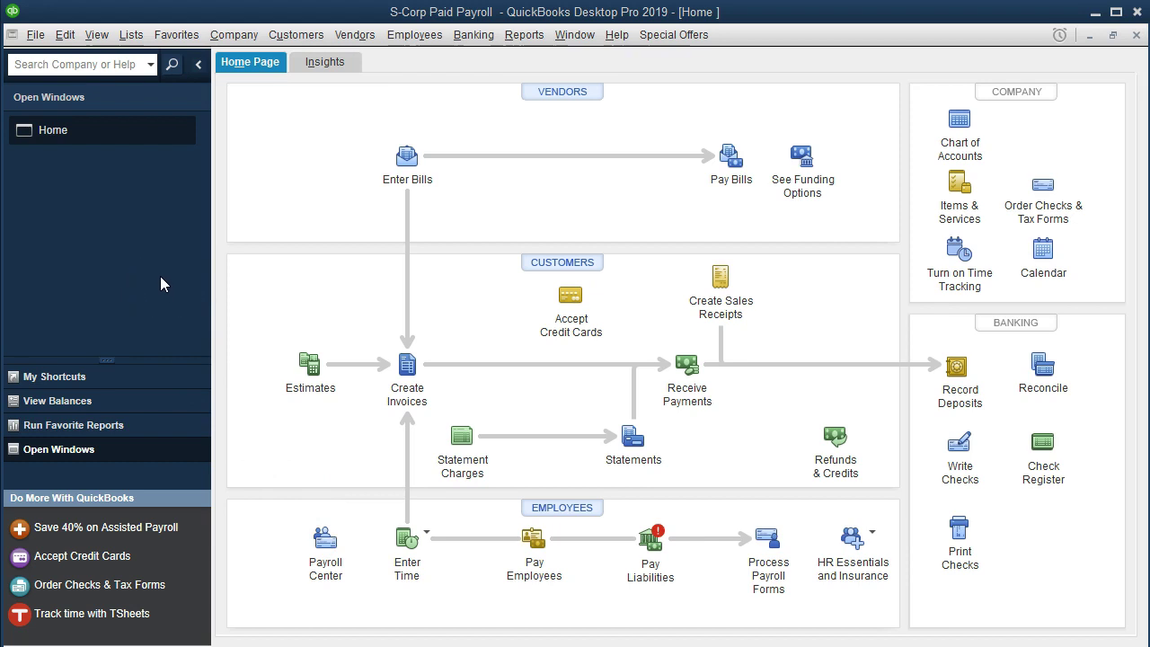
left_click(99, 36)
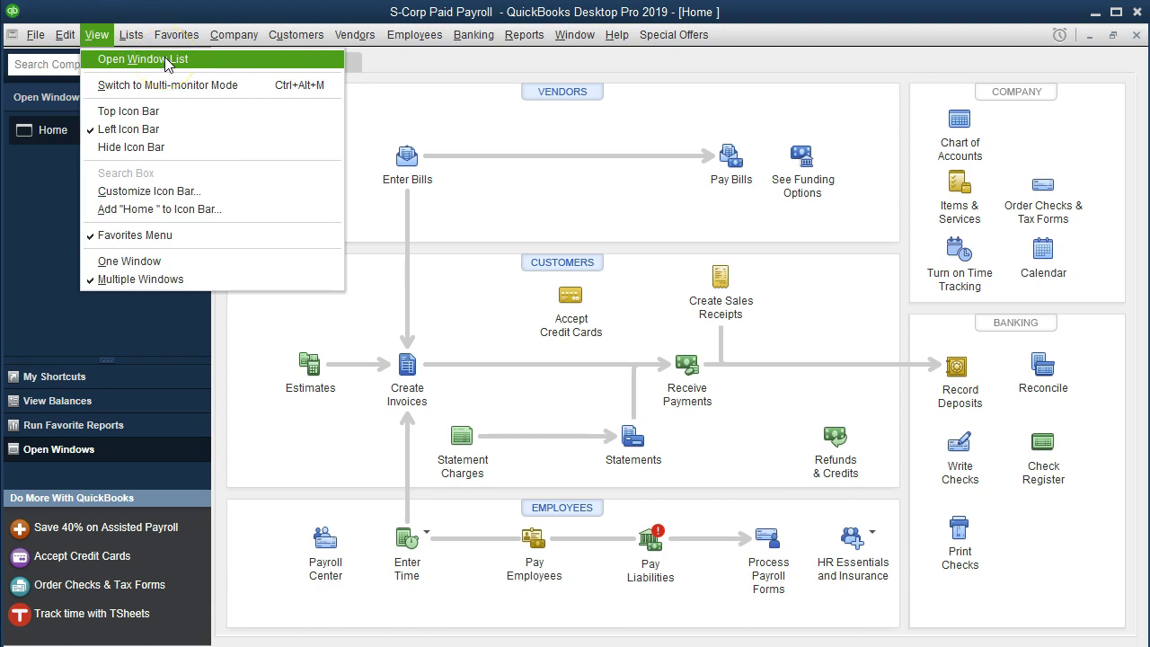
left_click(418, 96)
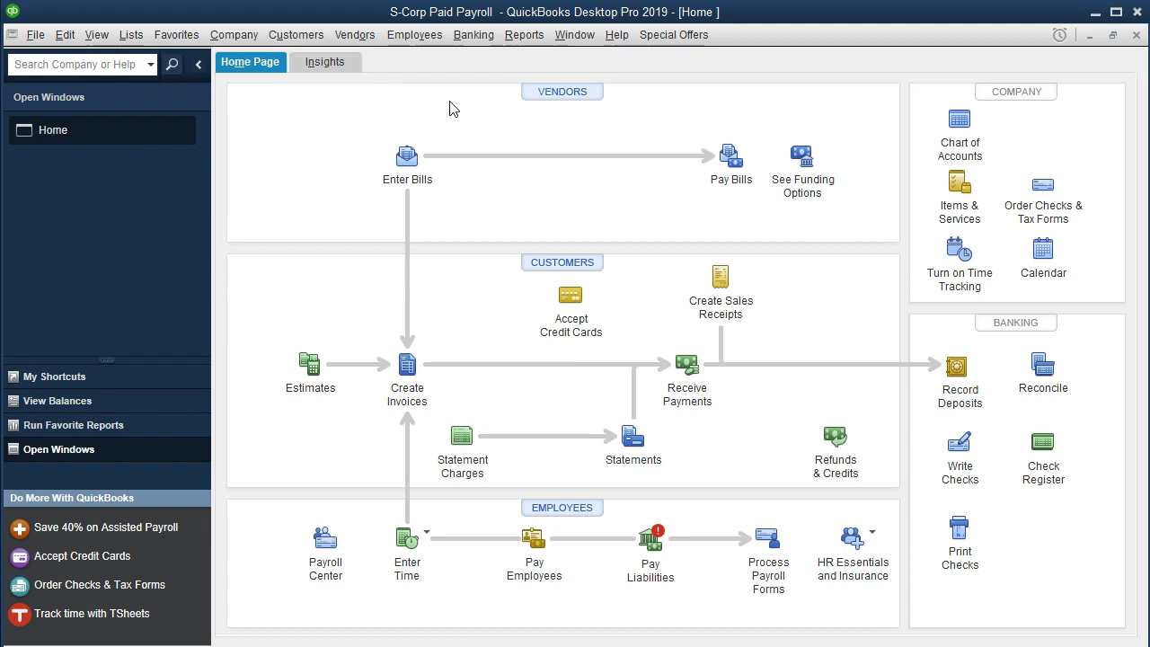
Open the Payroll Item List
left_click(99, 36)
left_click(119, 36)
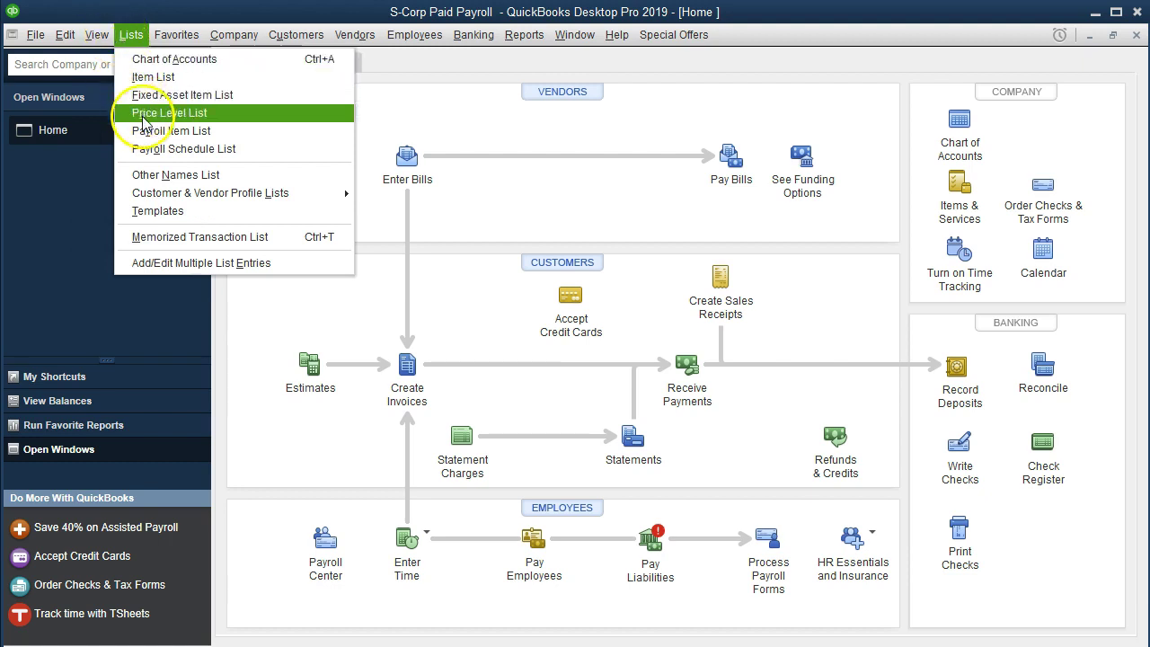
left_click(223, 136)
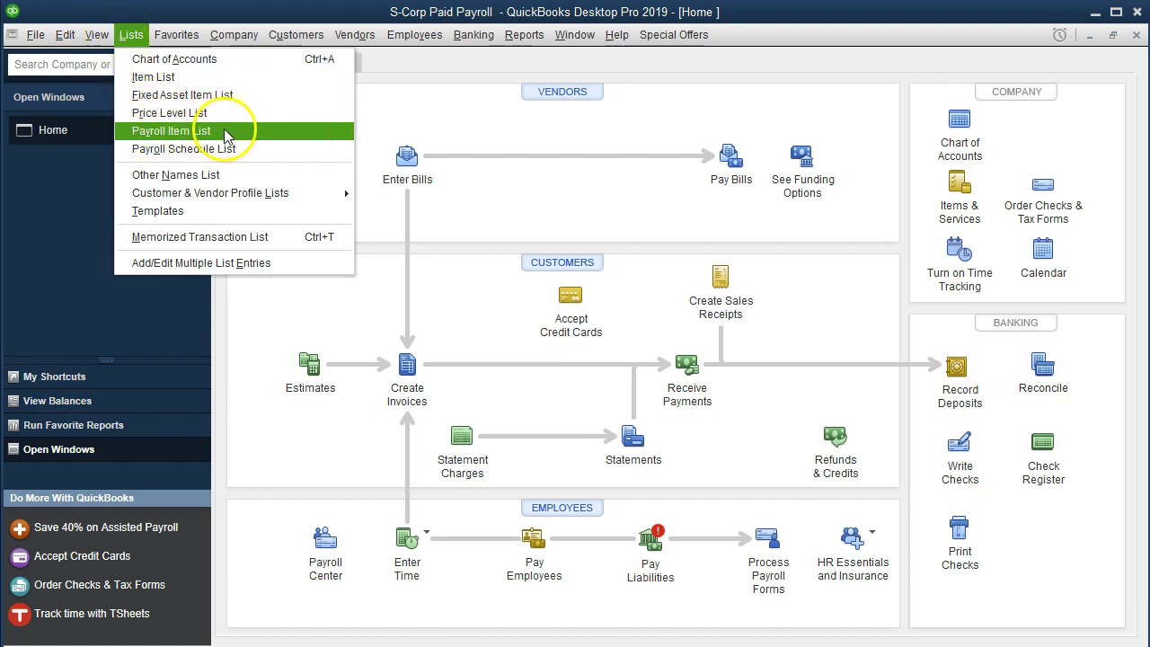
left_click(223, 134)
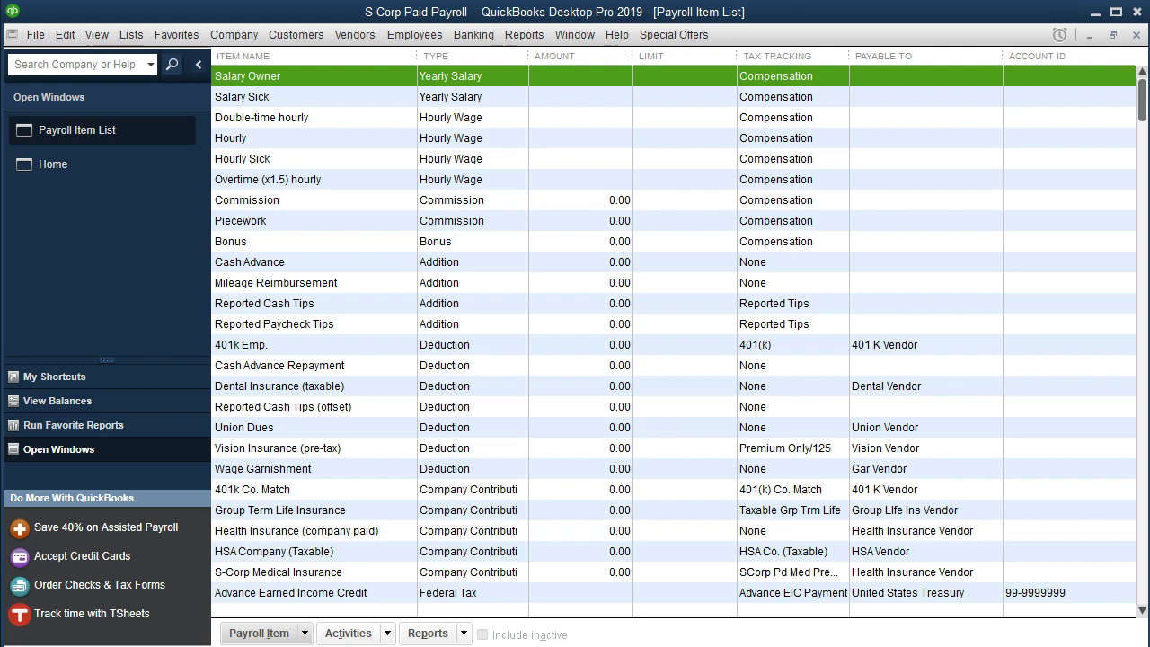
Review the Federal Withholding payroll item's agency, liability account and taxable compensation settings, and finish its setup wizard unchanged
scroll(333, 406, "down", 4)
left_click(334, 406)
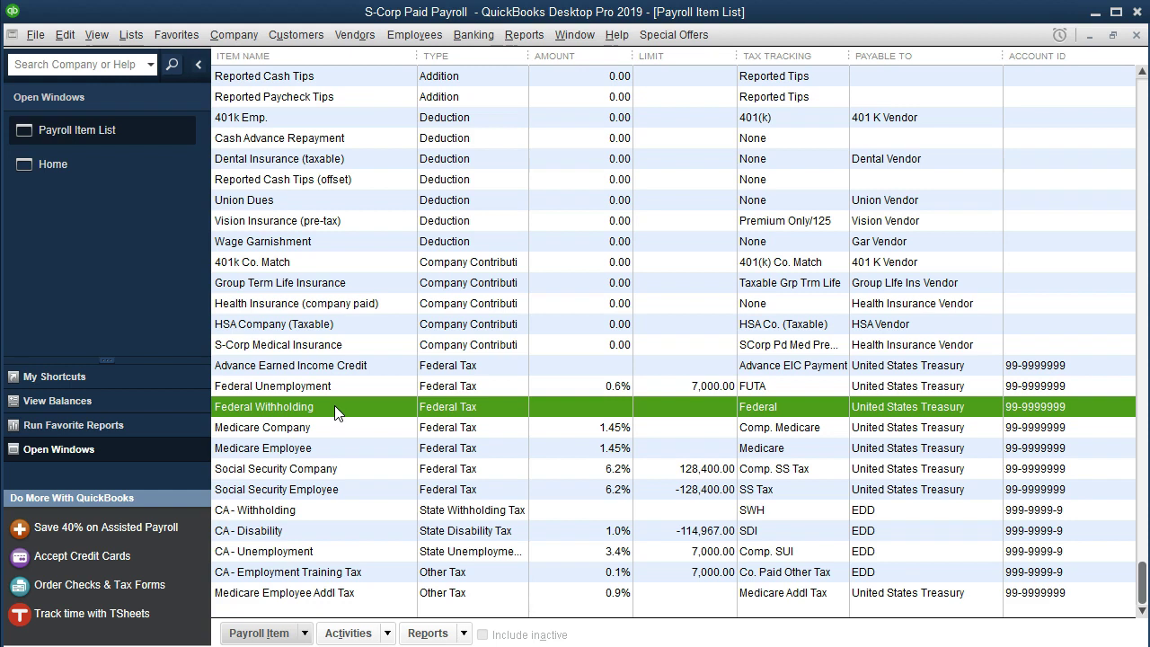
double_click(334, 409)
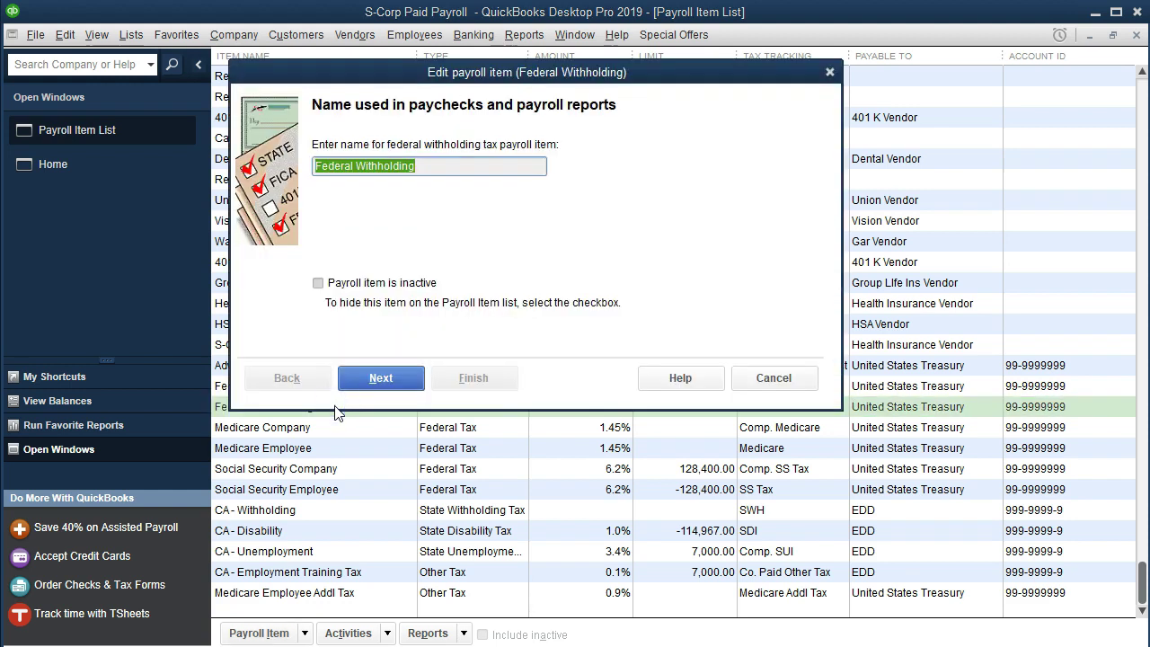
left_click(384, 379)
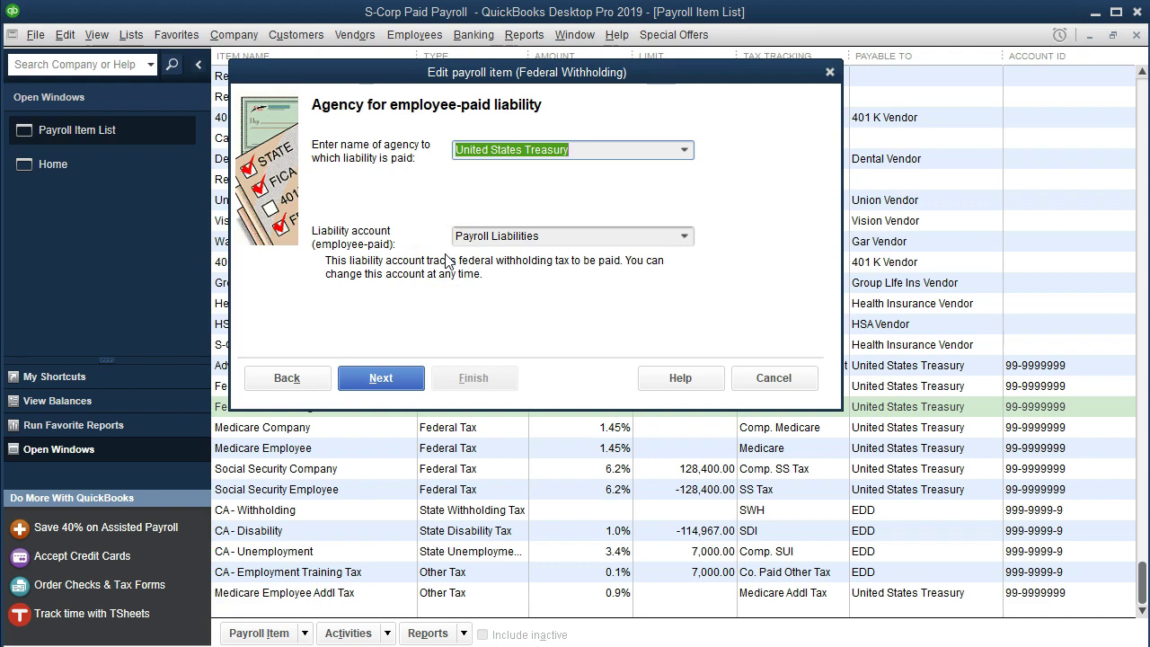
left_click(393, 381)
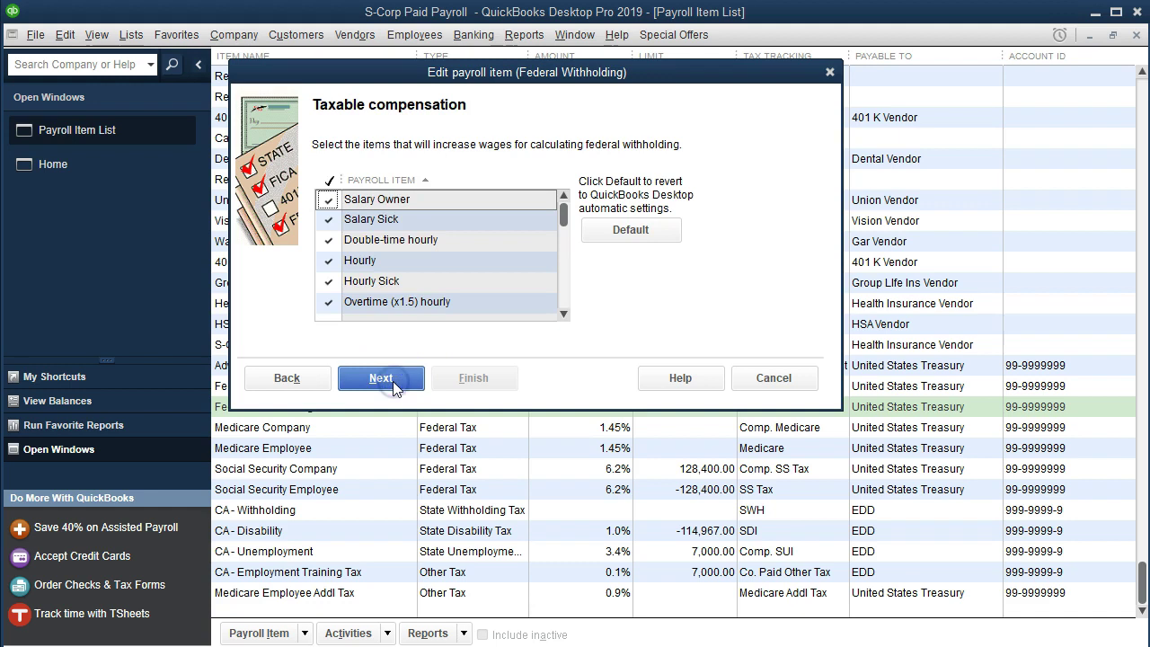
left_click(393, 381)
left_click(455, 387)
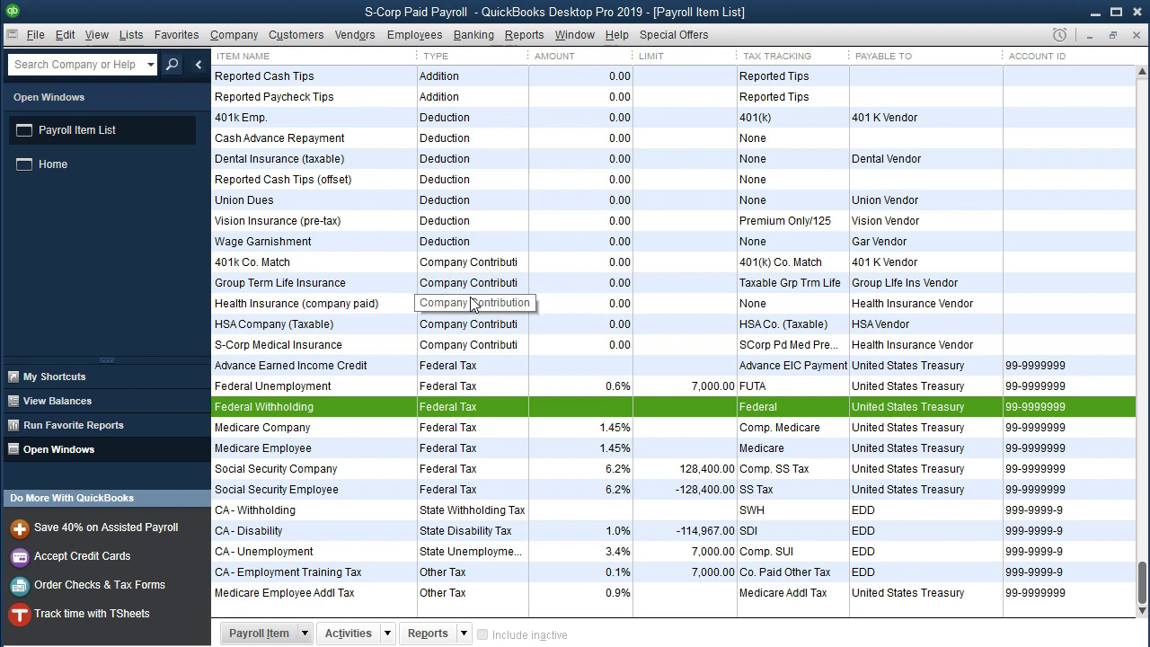
Review the federal and state tax settings of the first employee in the Employee Center, and close the employee record
left_click(411, 36)
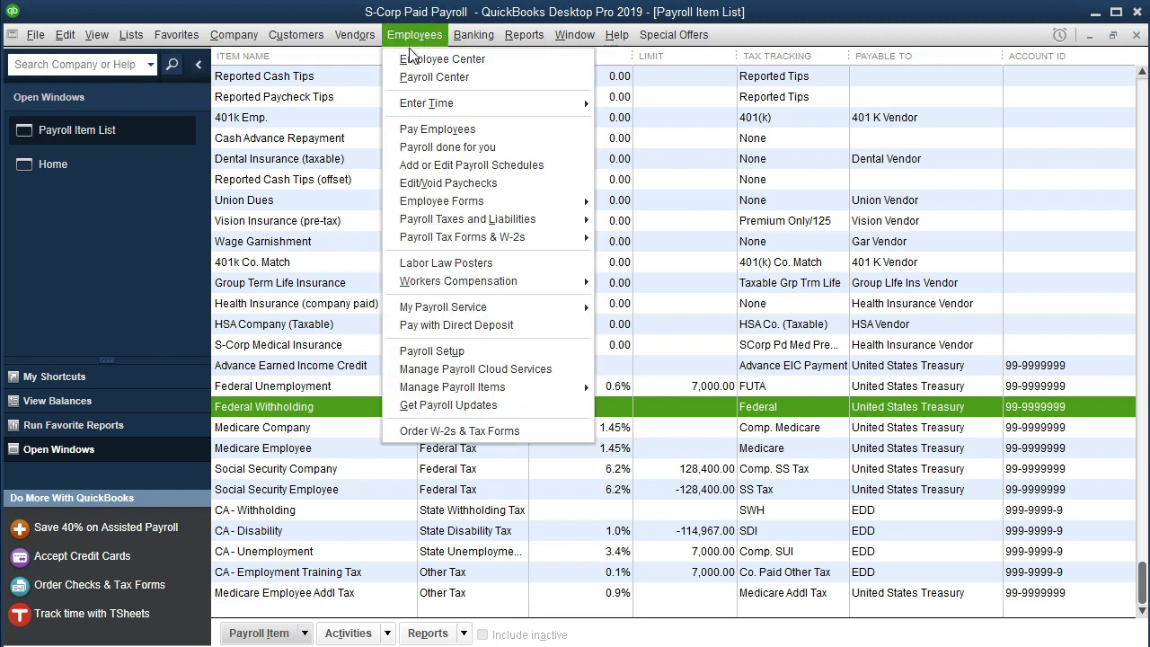
left_click(493, 59)
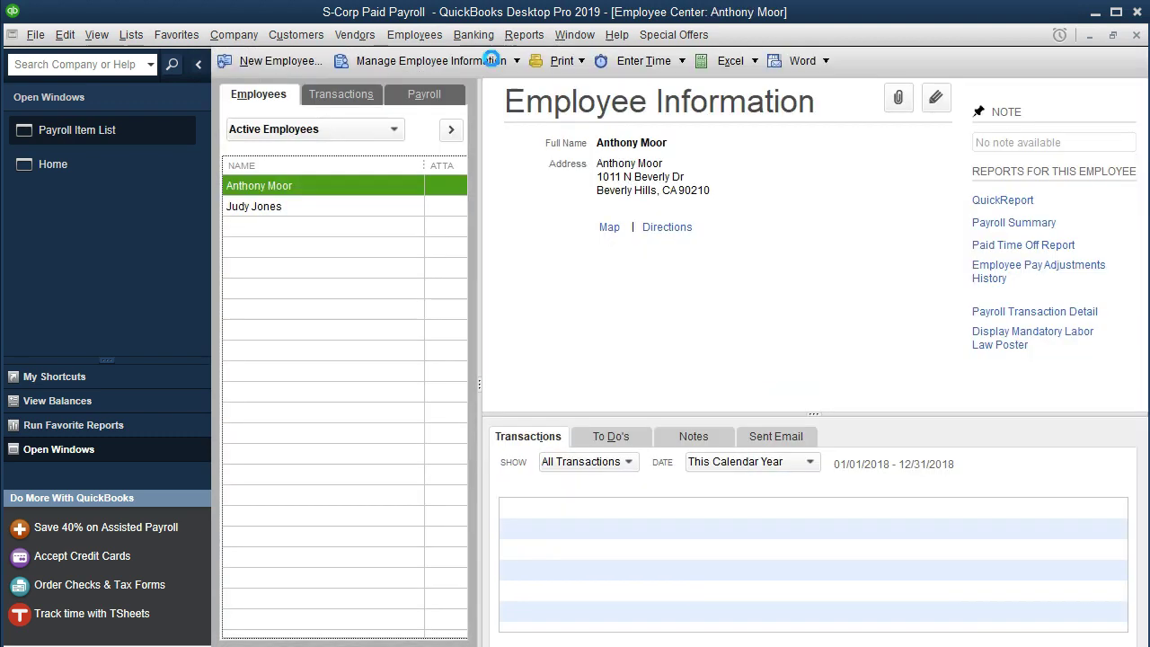
double_click(338, 192)
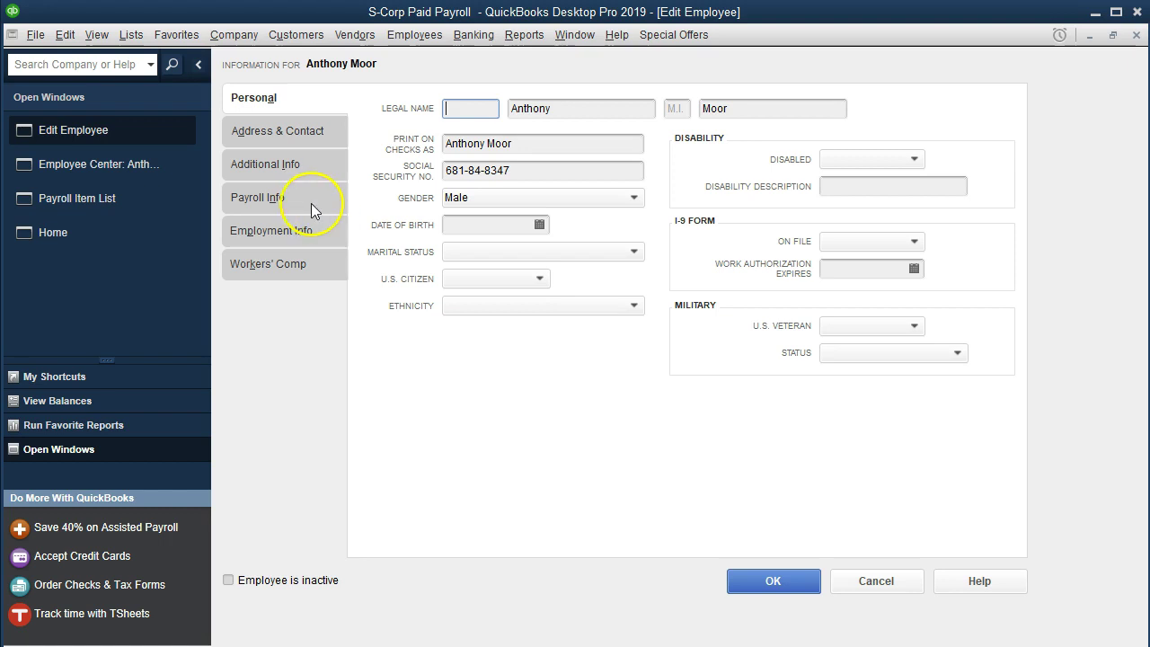
left_click(308, 202)
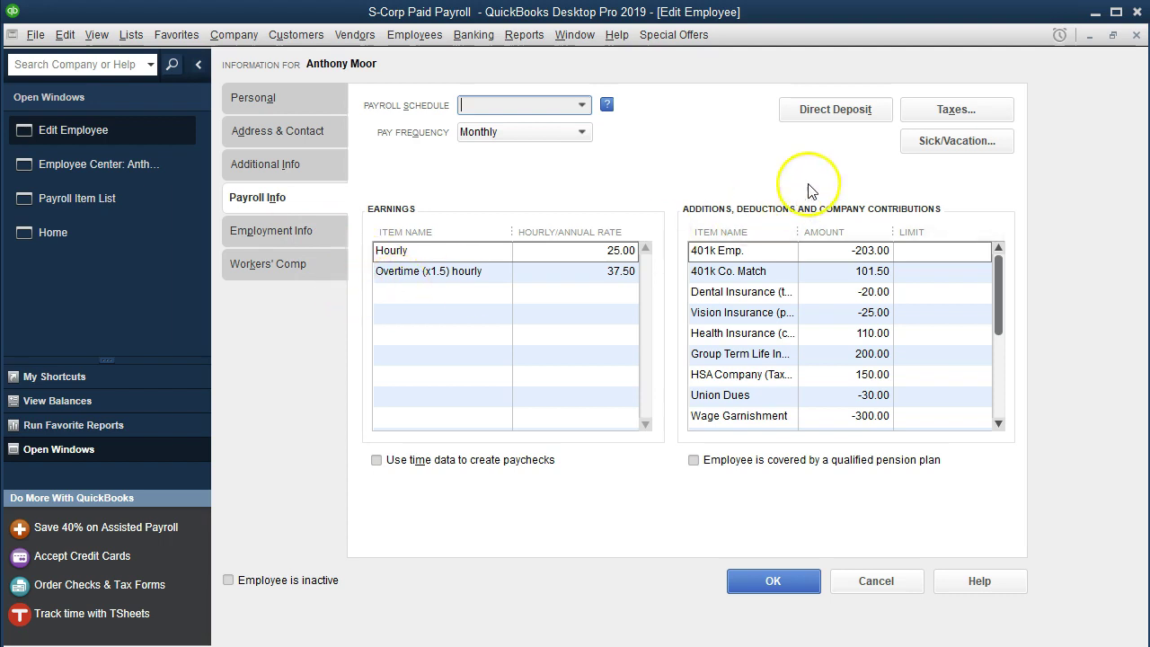
left_click(930, 126)
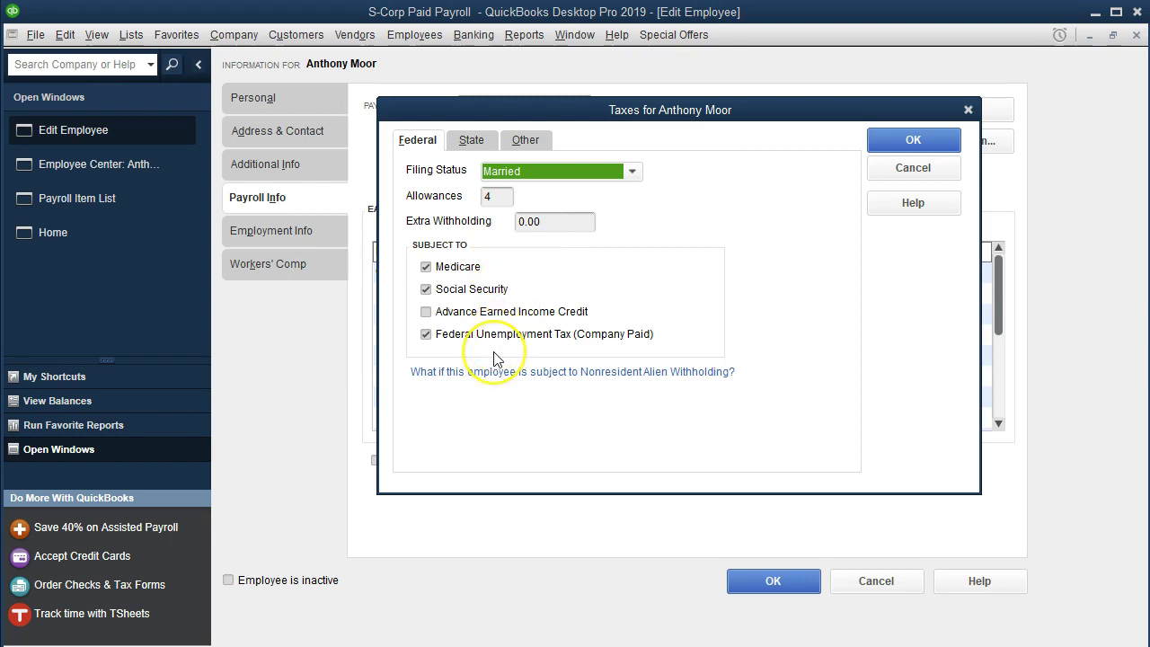
left_click(471, 139)
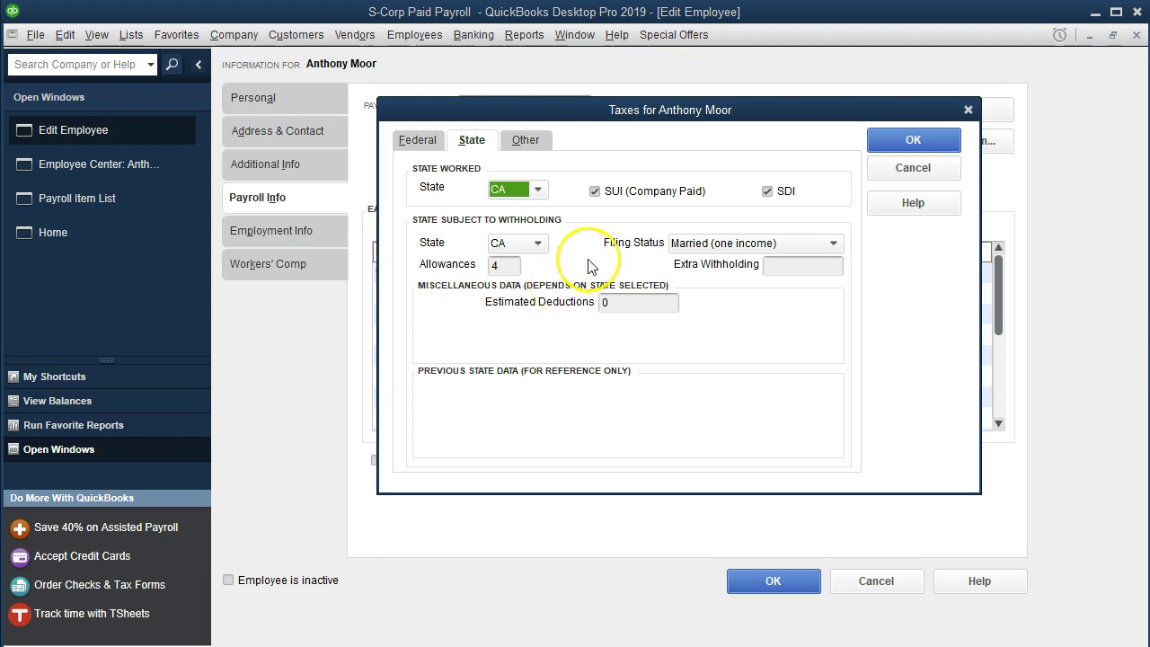
left_click(968, 110)
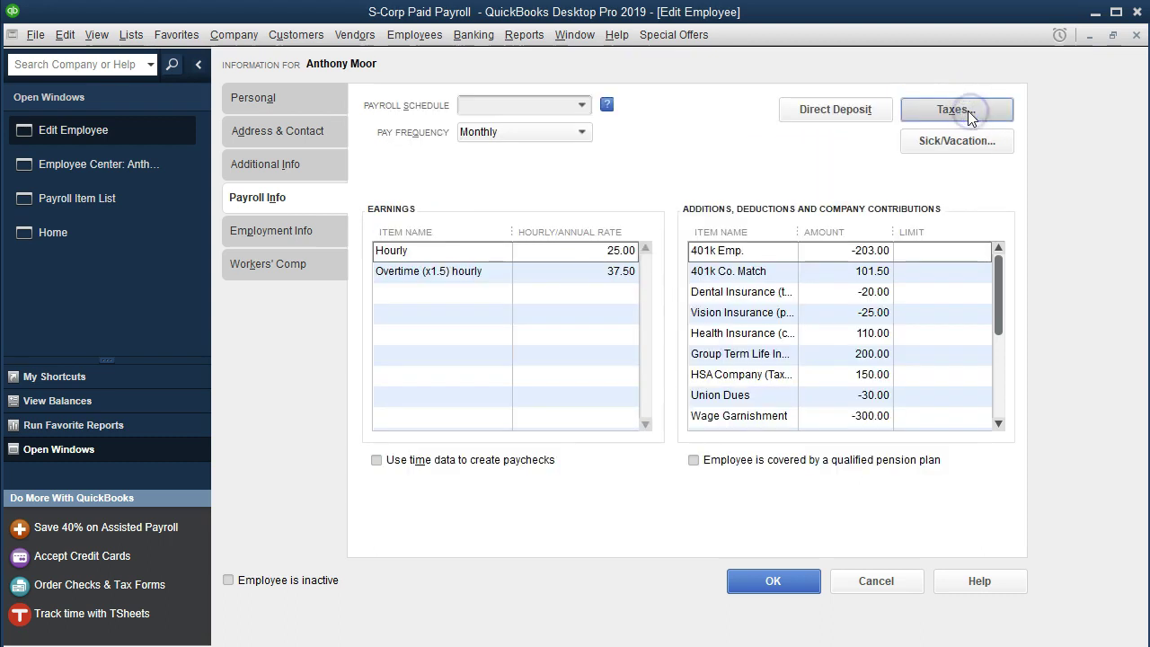
left_click(1134, 37)
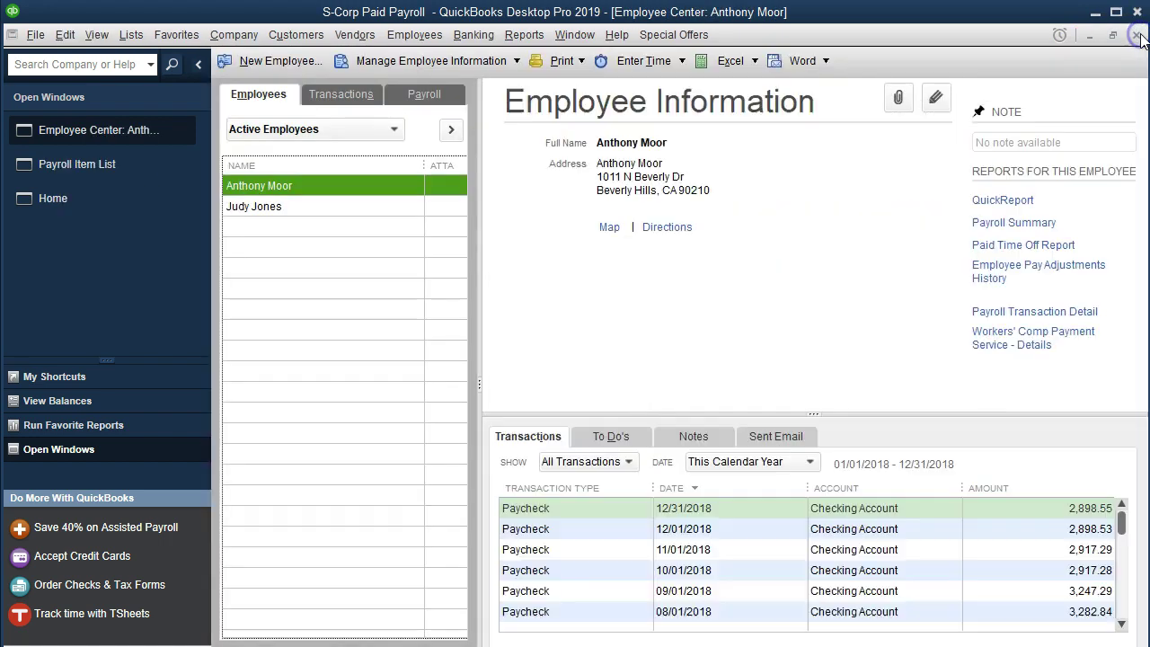
Review the second employee's federal tax settings and the available filing status options, and close the employee record
double_click(292, 206)
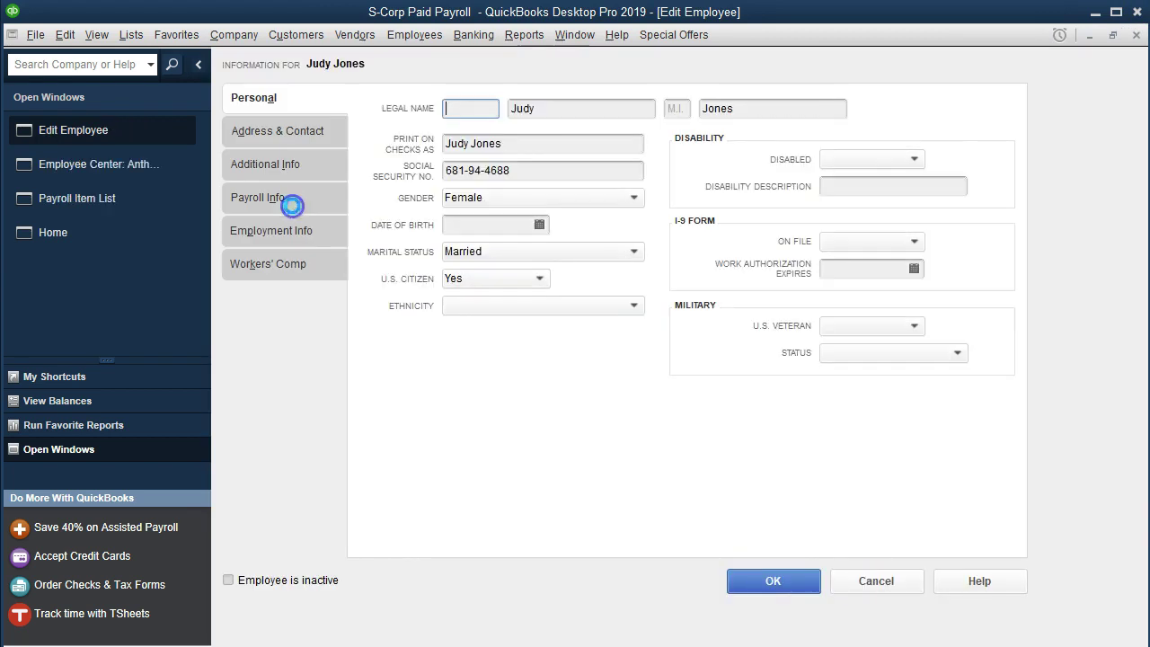
left_click(286, 202)
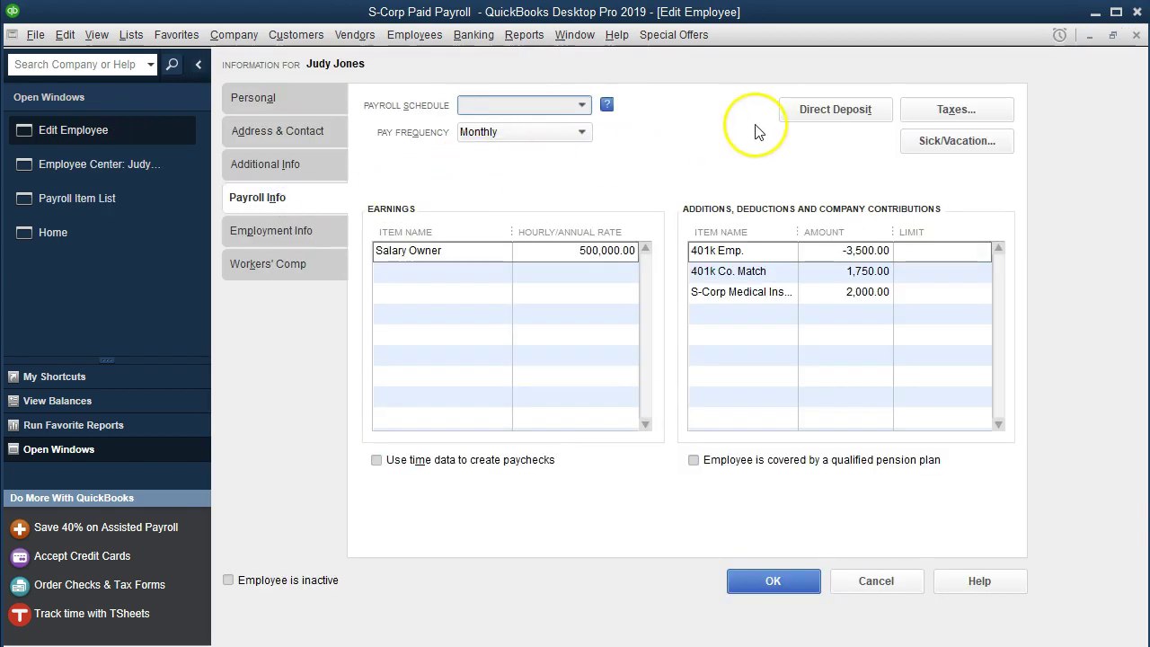
left_click(917, 112)
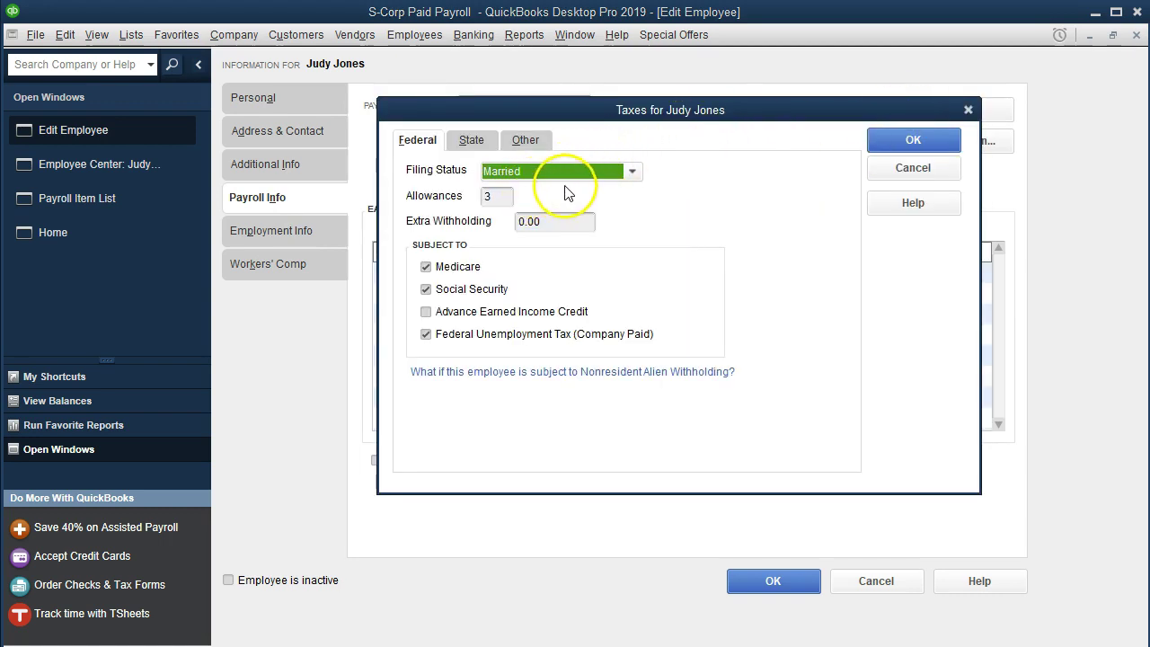
left_click(631, 171)
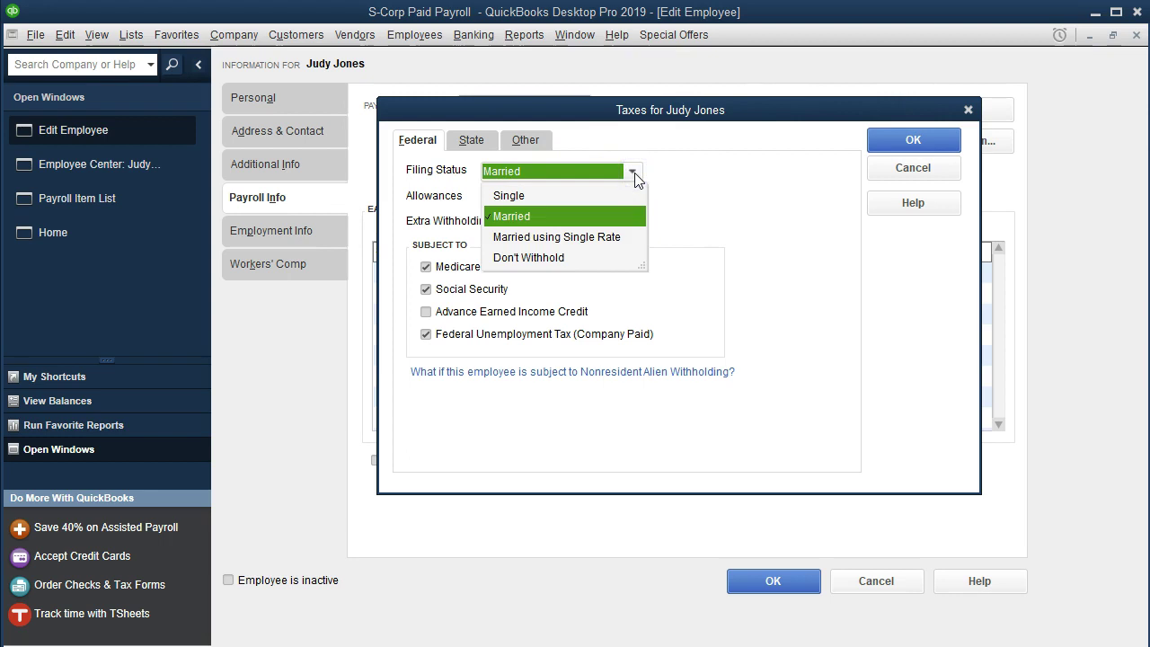
left_click(633, 172)
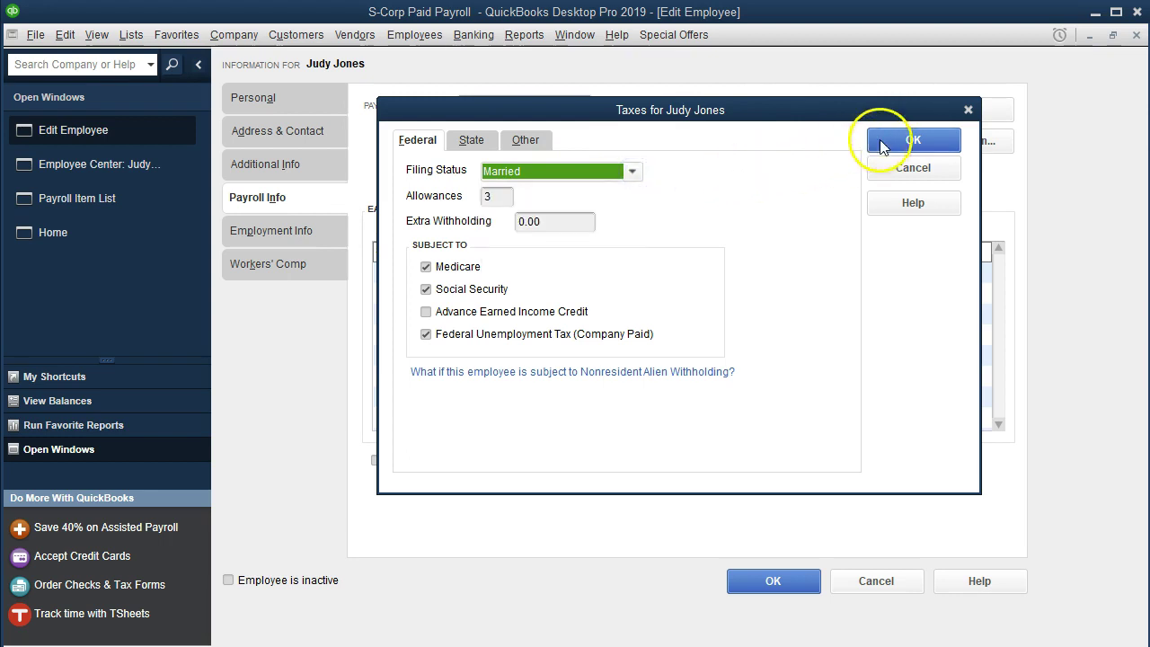
left_click(967, 110)
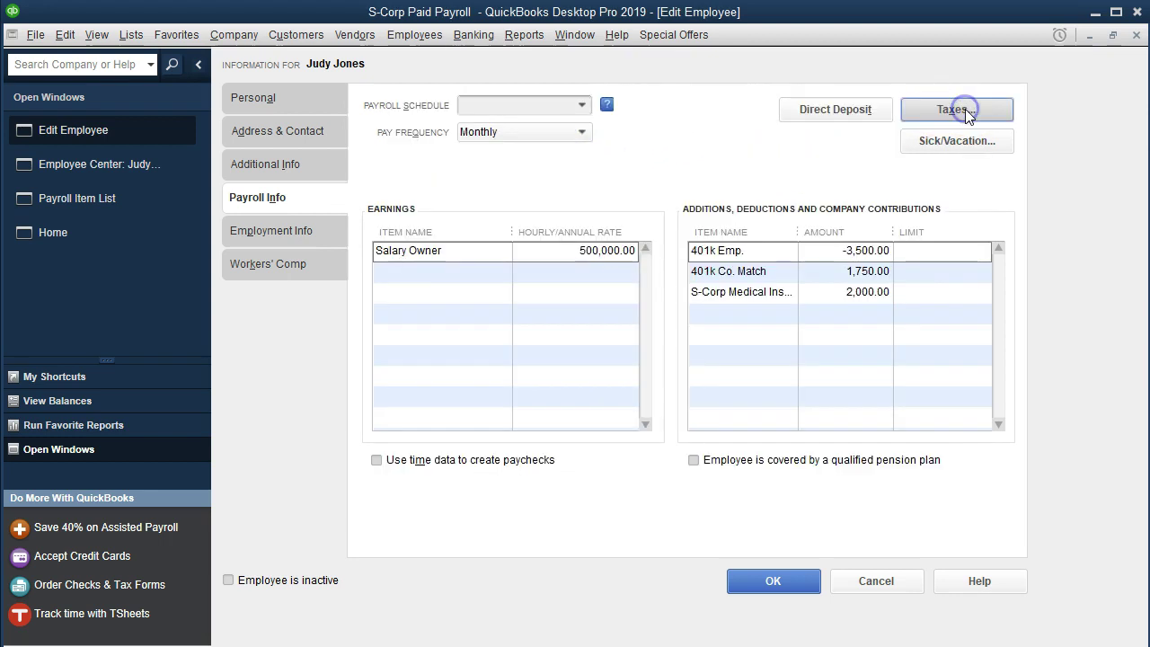
left_click(1136, 35)
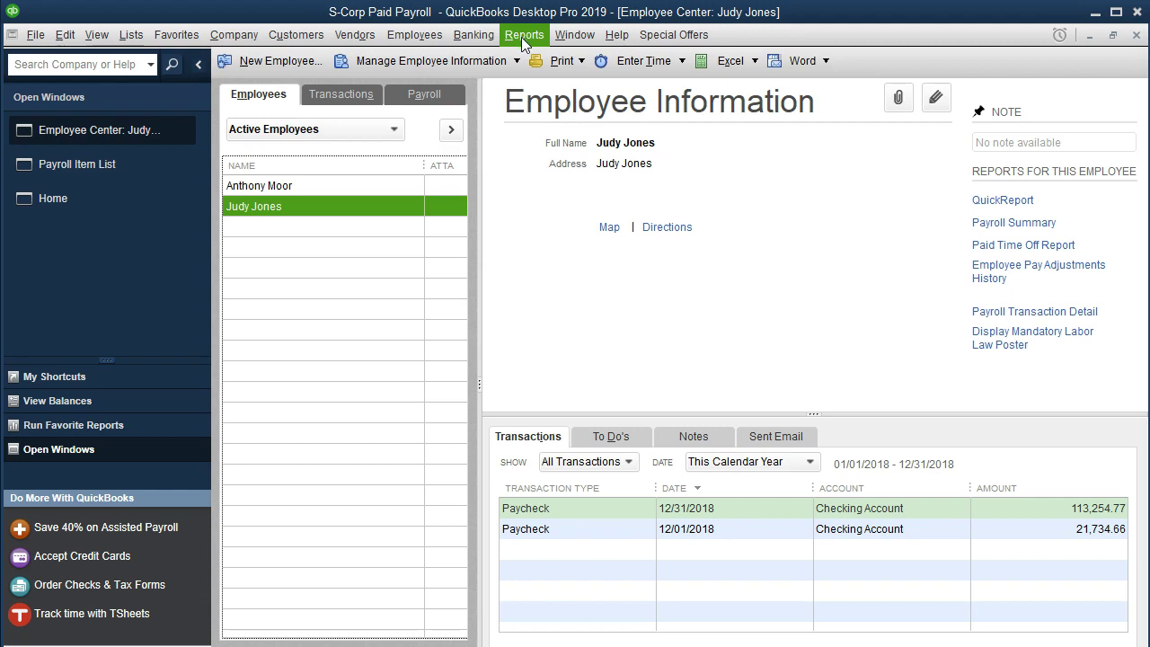
Open the register of the Checking Account
left_click(474, 34)
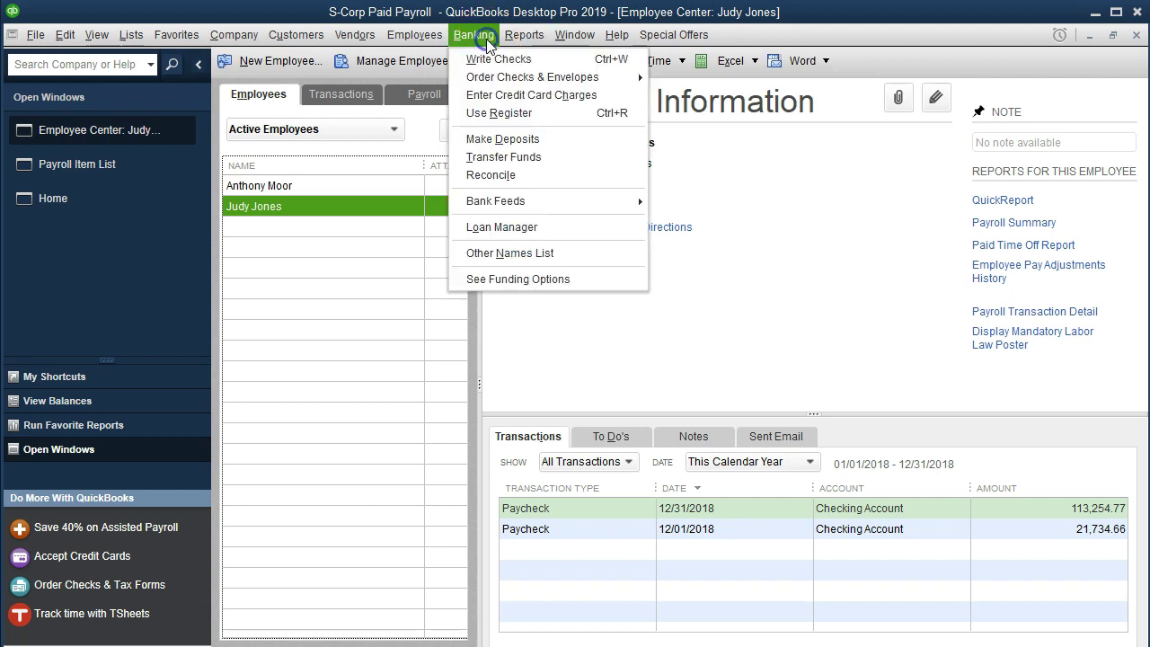
left_click(538, 113)
left_click(268, 104)
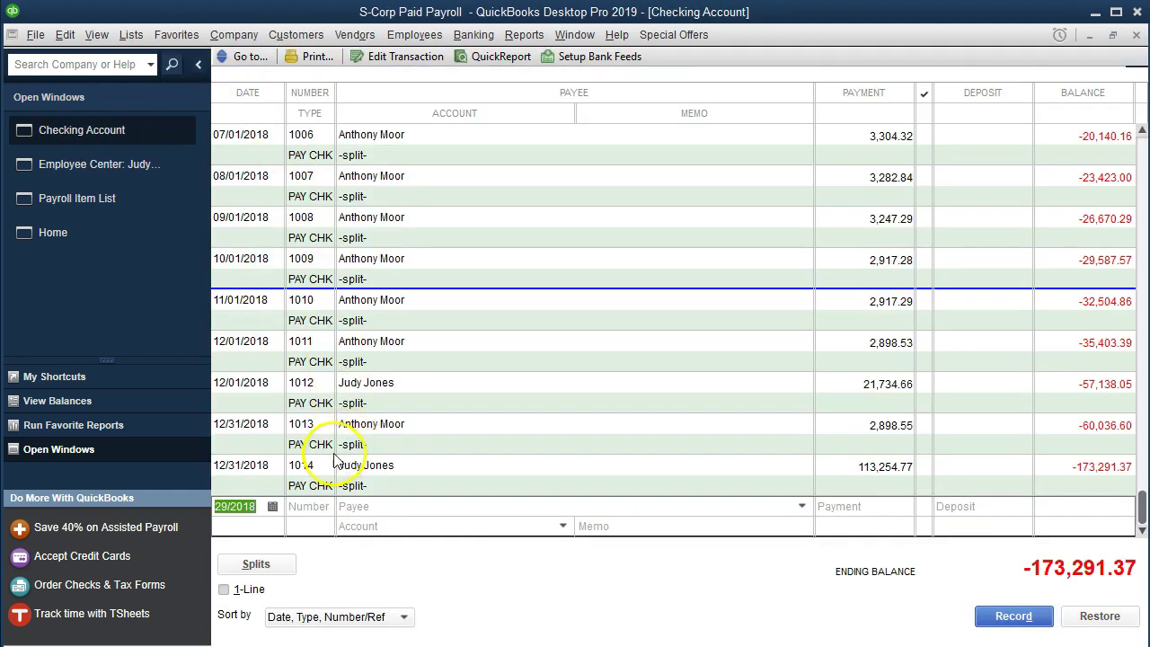
Examine the federal withholding and Social Security amounts in the hourly employee's 12/01/2018 paycheck detail, and close the paycheck
left_click(305, 360)
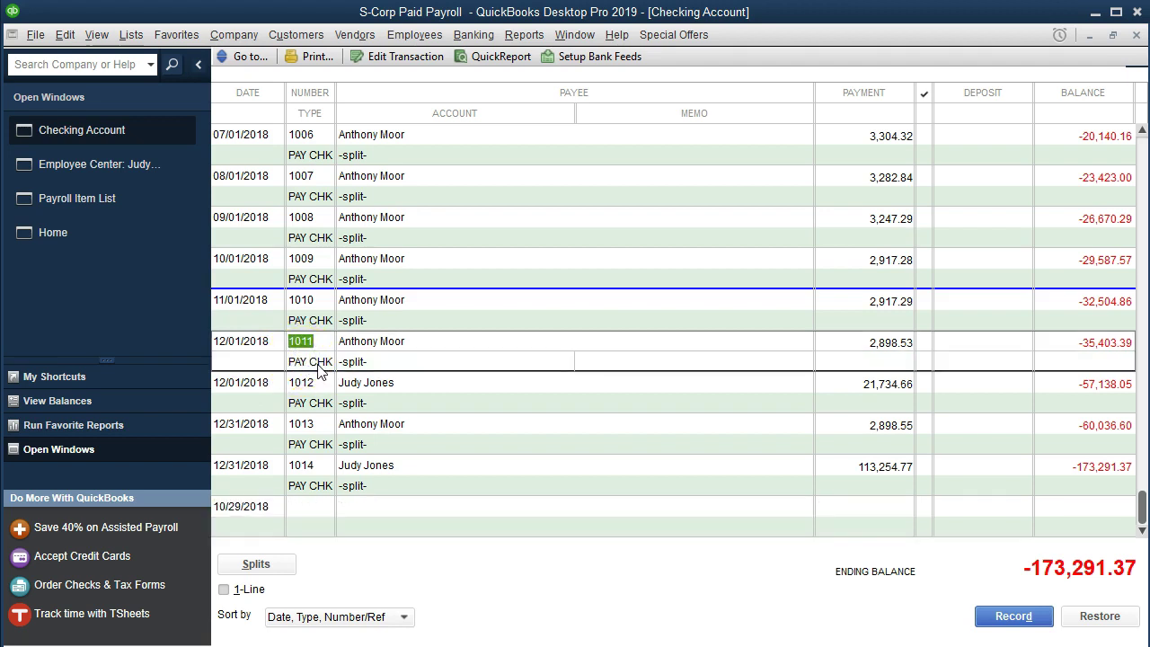
double_click(317, 367)
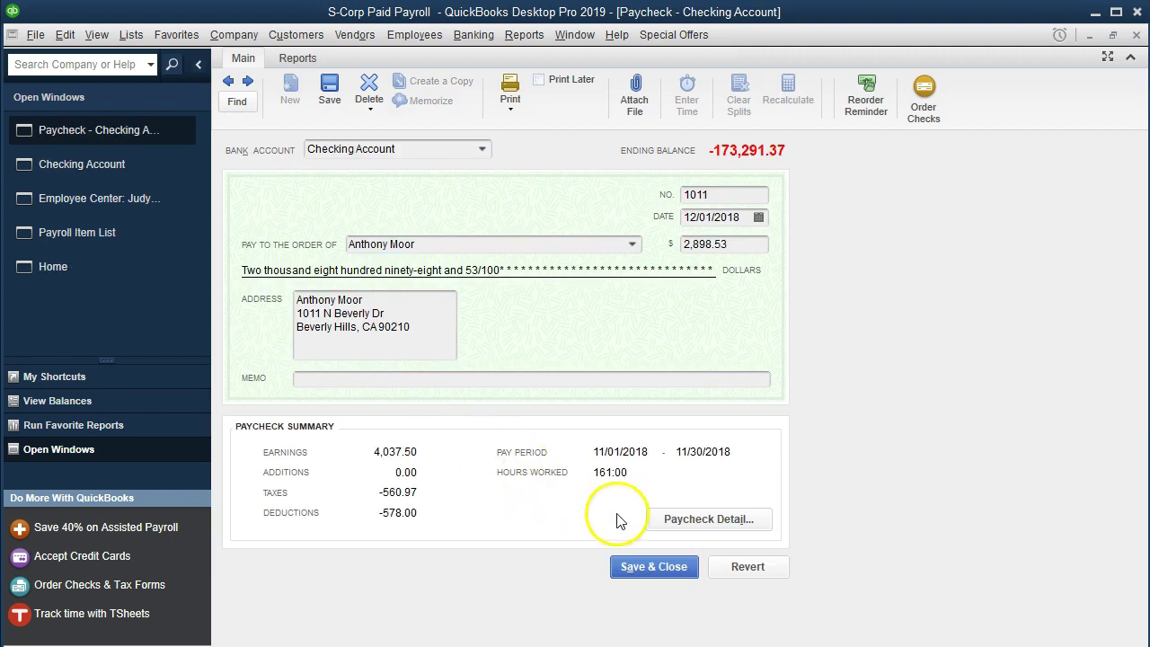
left_click(682, 519)
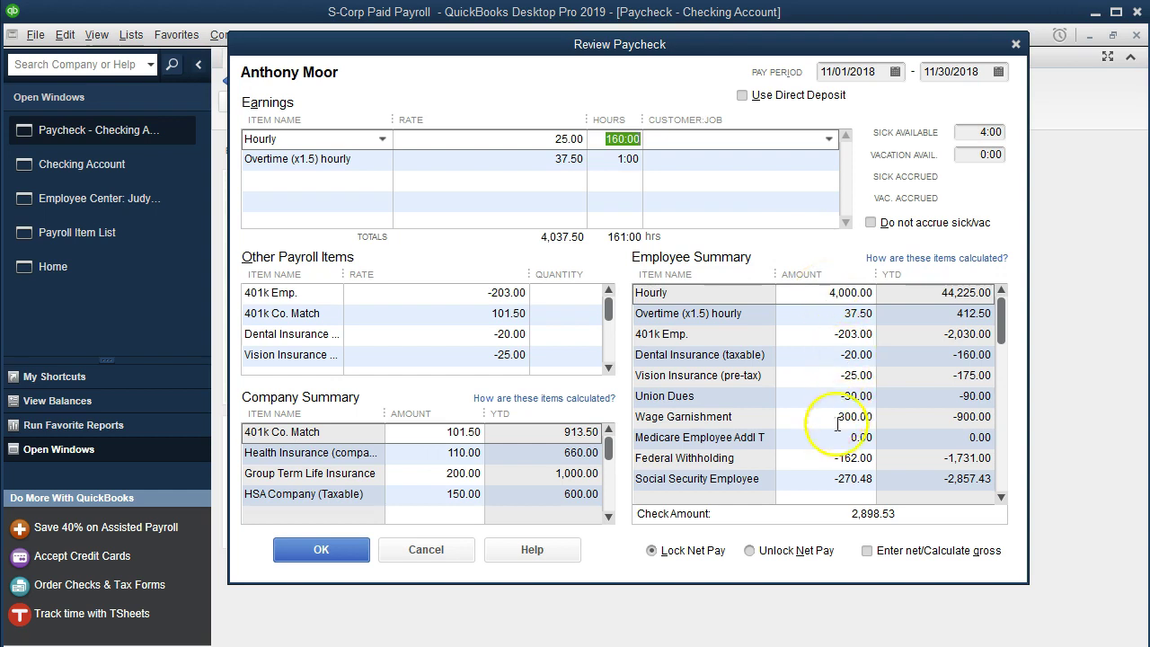
left_click(827, 458)
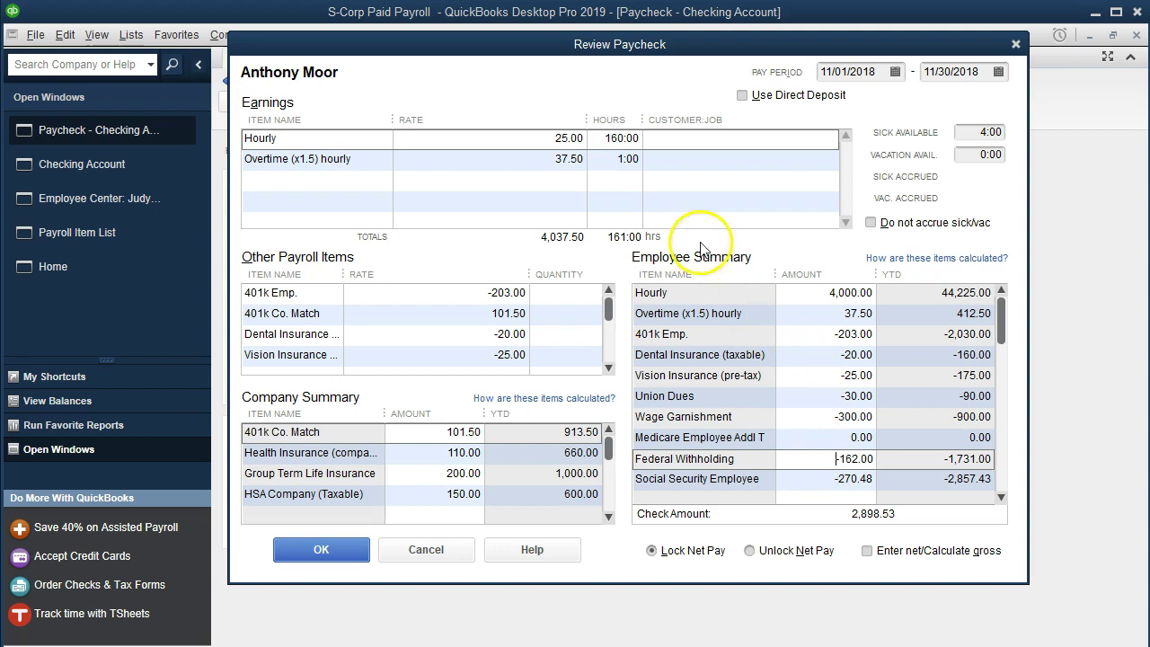
left_click(827, 478)
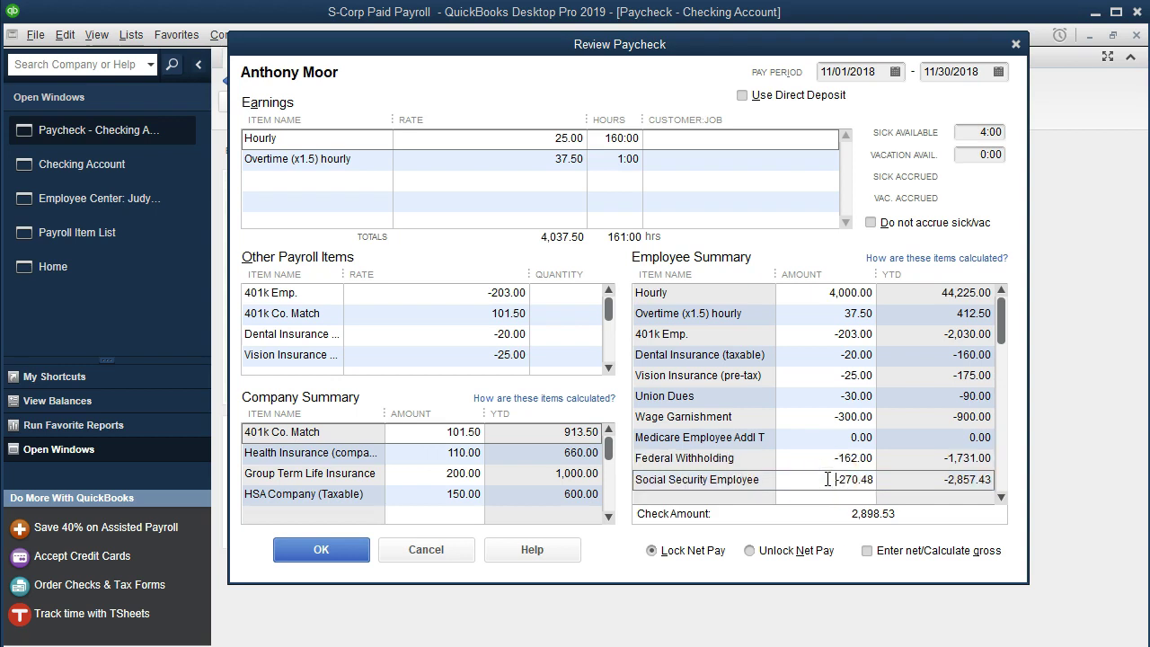
left_click(824, 458)
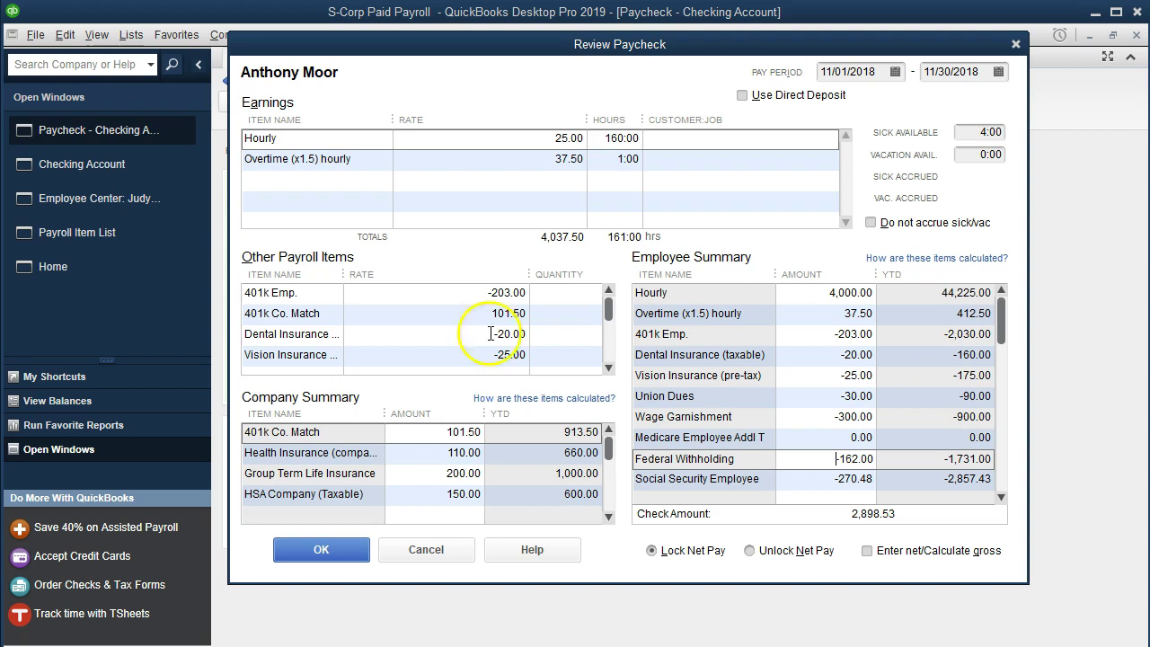
left_click(1015, 45)
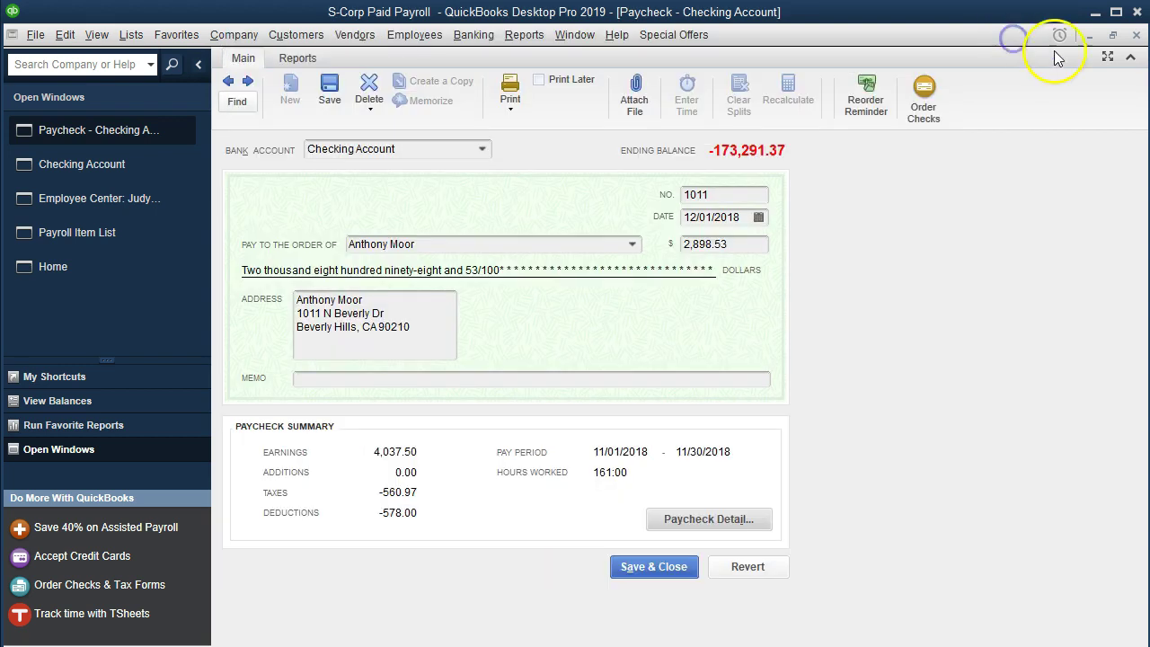
left_click(1135, 36)
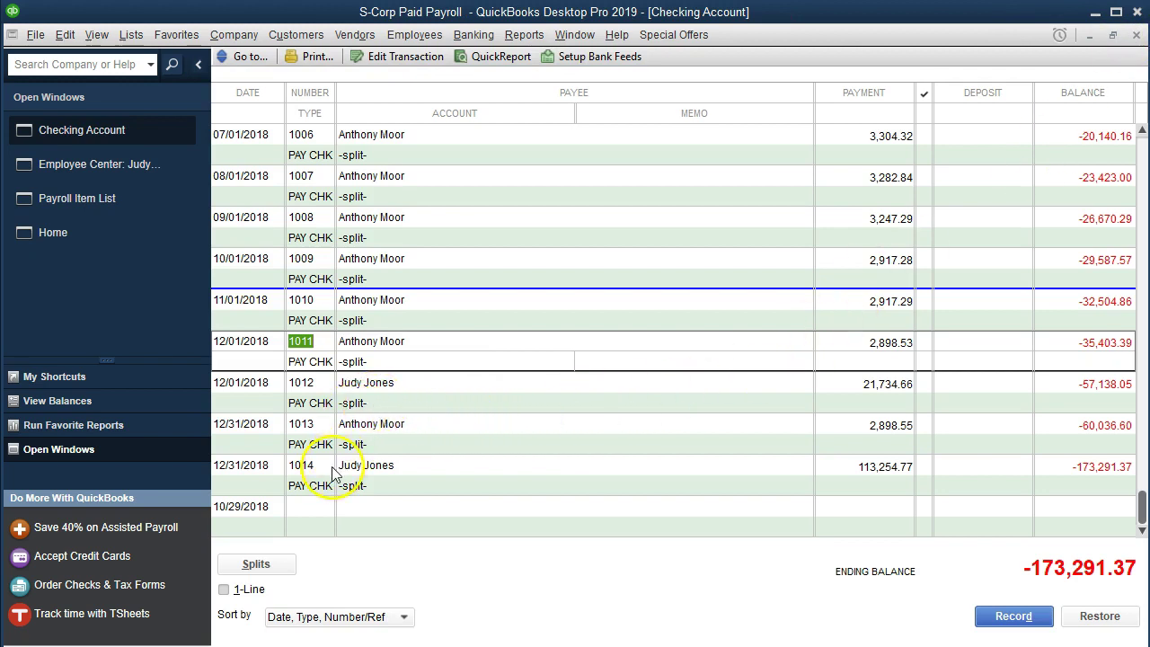
Examine the salary, federal withholding, Social Security and Medicare amounts in the salaried owner's 12/01/2018 paycheck detail
double_click(319, 403)
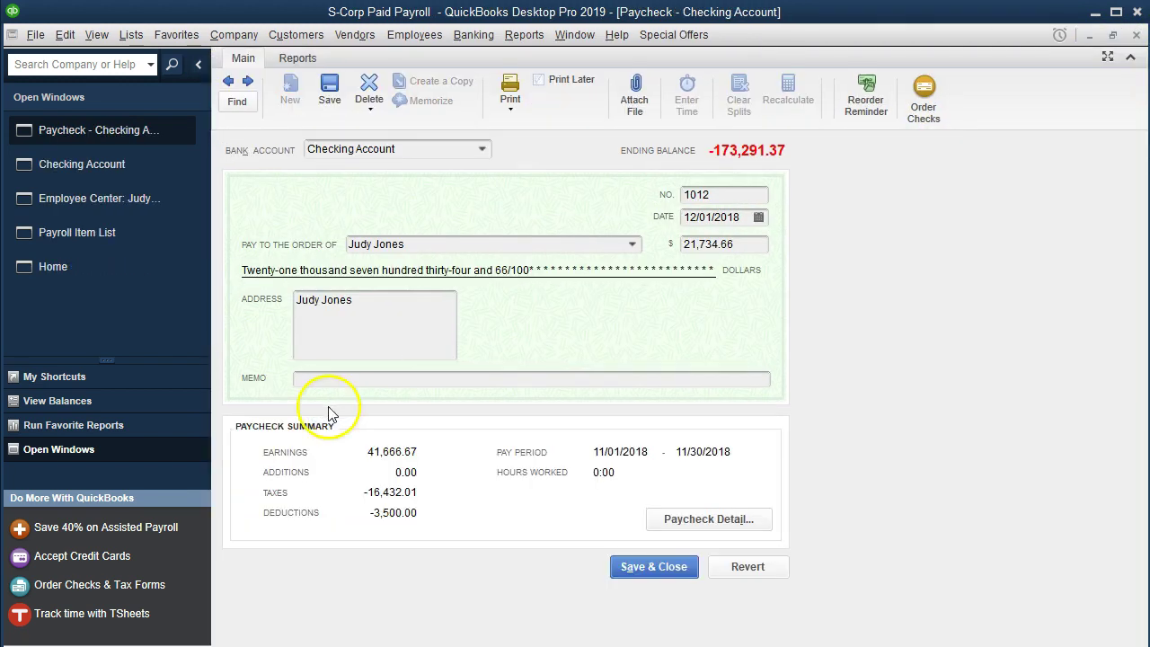
left_click(665, 519)
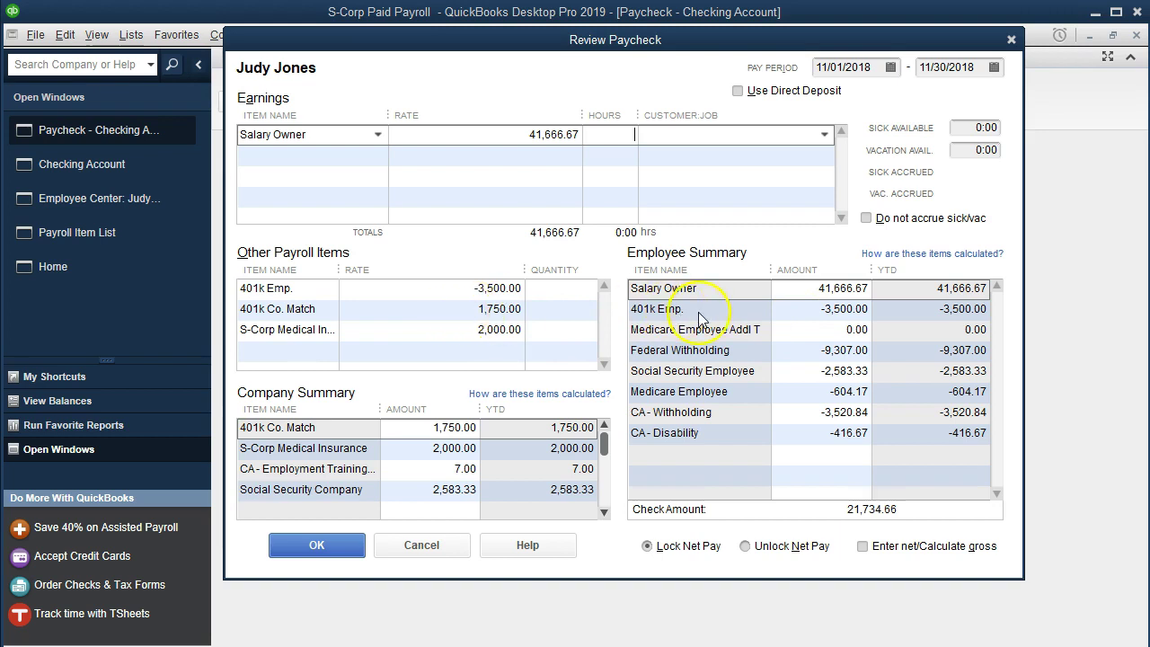
left_click(797, 292)
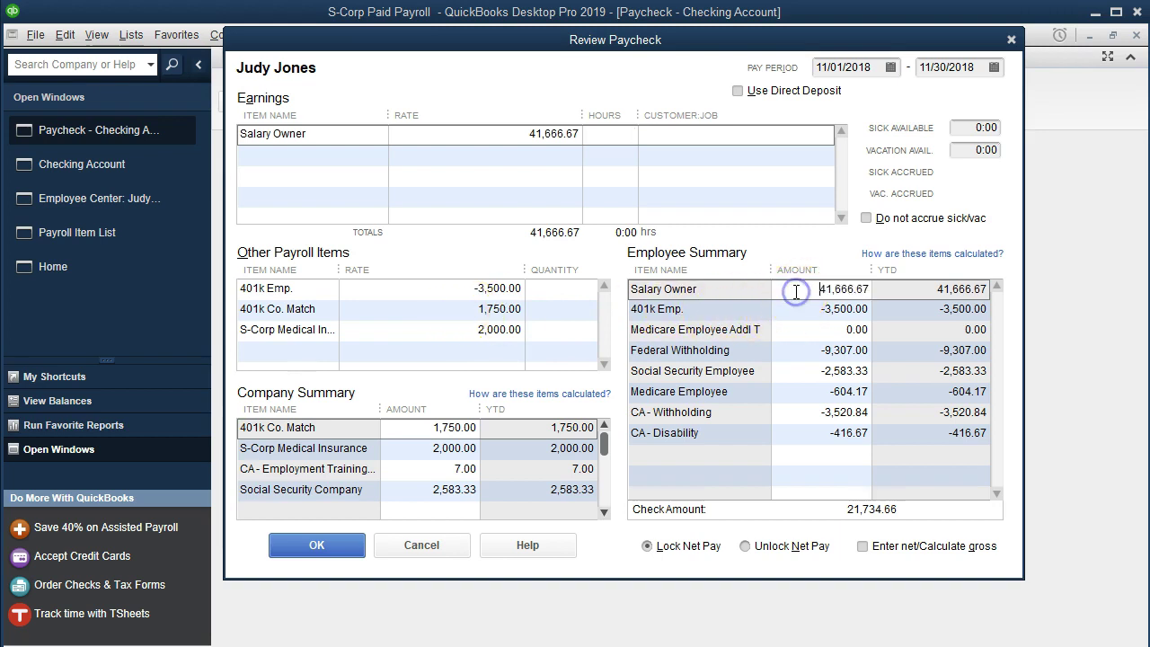
left_click(811, 351)
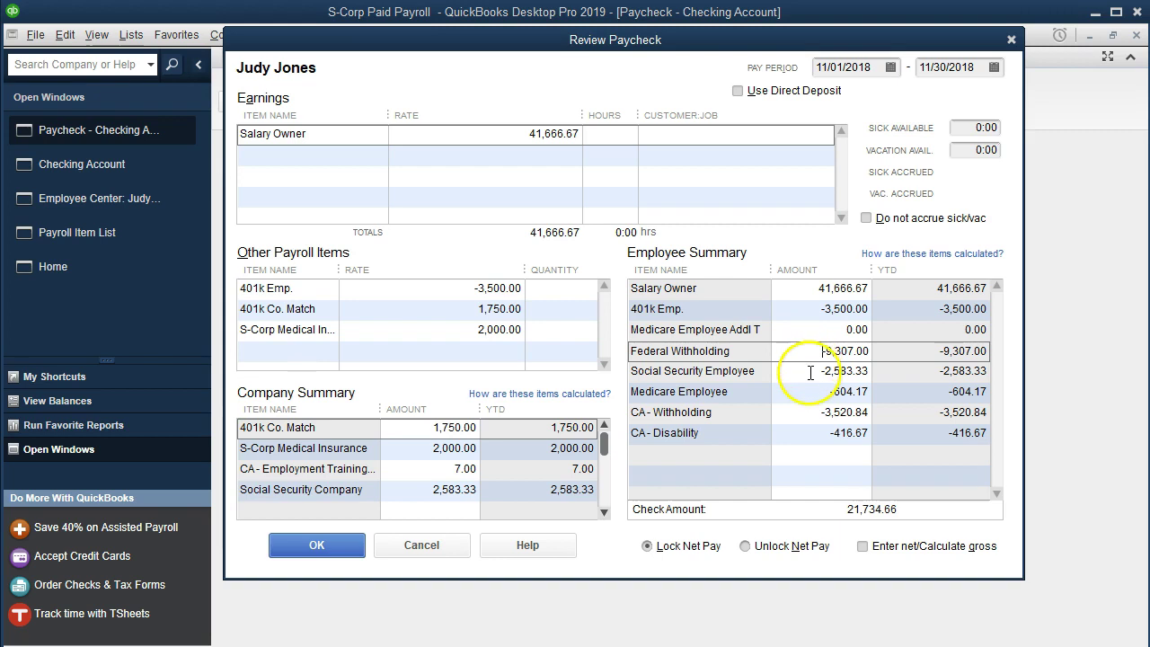
left_click(812, 370)
left_click(814, 392)
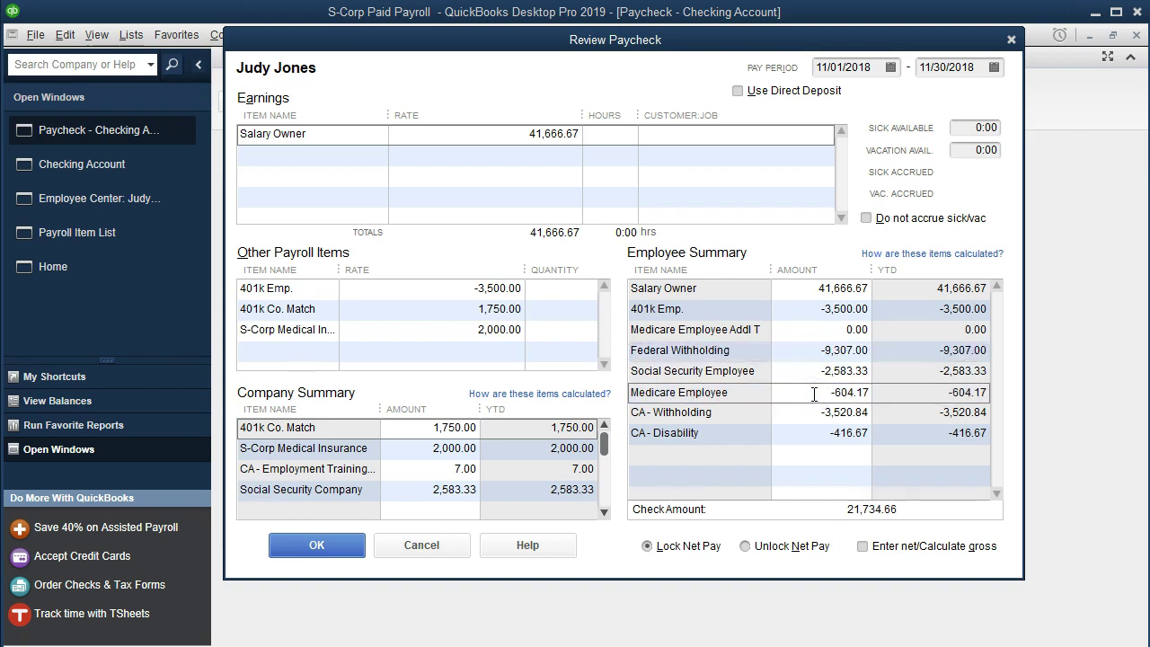